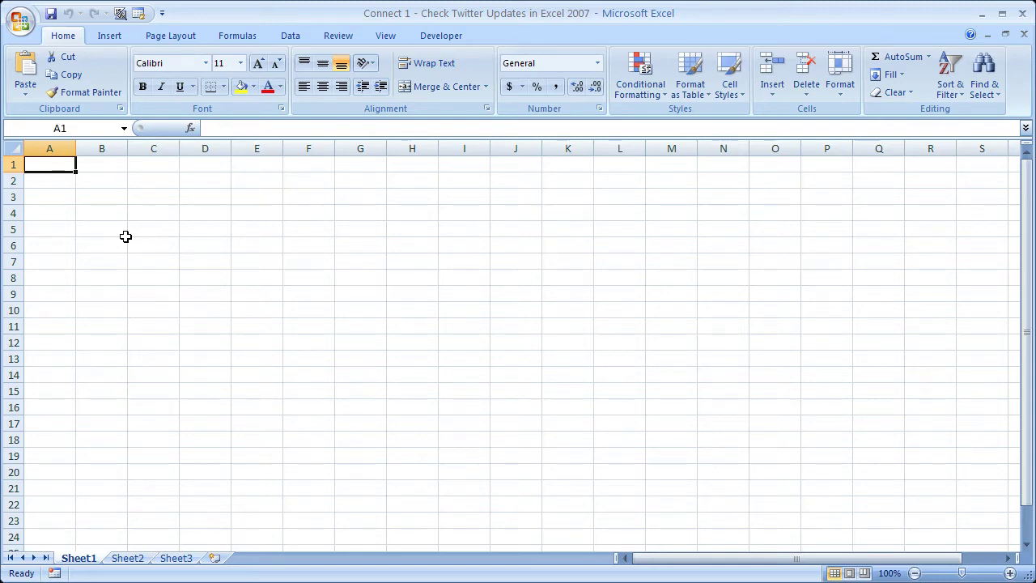
Step: Switch to Firefox and open the RSS feed of the Twitter home timeline
{"action": "key", "text": "alt+Tab"}
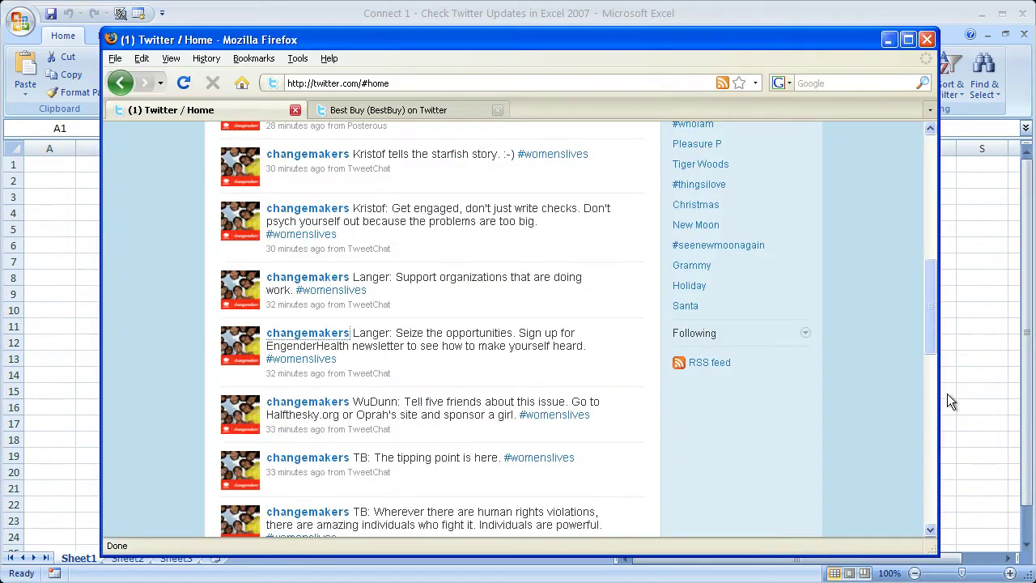
{"action": "left_click", "coordinate": [719, 364]}
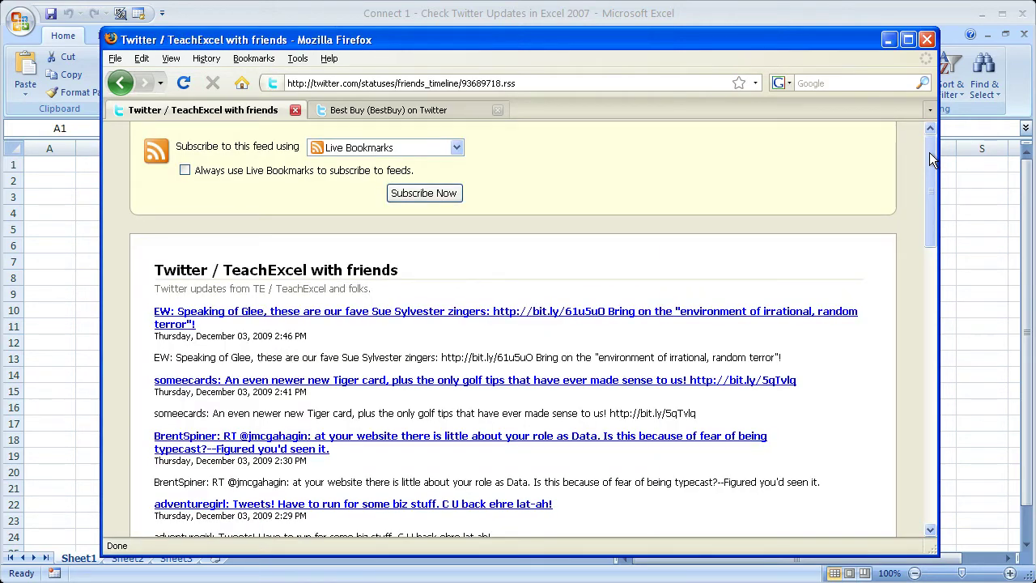
{"action": "mouse_move", "coordinate": [929, 152]}
{"action": "left_mouse_down"}
{"action": "mouse_move", "coordinate": [927, 441]}
{"action": "mouse_move", "coordinate": [932, 139]}
{"action": "left_mouse_up"}
{"action": "mouse_move", "coordinate": [931, 143]}
{"action": "left_mouse_down"}
{"action": "mouse_move", "coordinate": [921, 369]}
{"action": "mouse_move", "coordinate": [934, 126]}
{"action": "left_mouse_up"}
Step: View the RSS feed of BestBuy's tweets from its Twitter profile page
{"action": "left_click", "coordinate": [446, 109]}
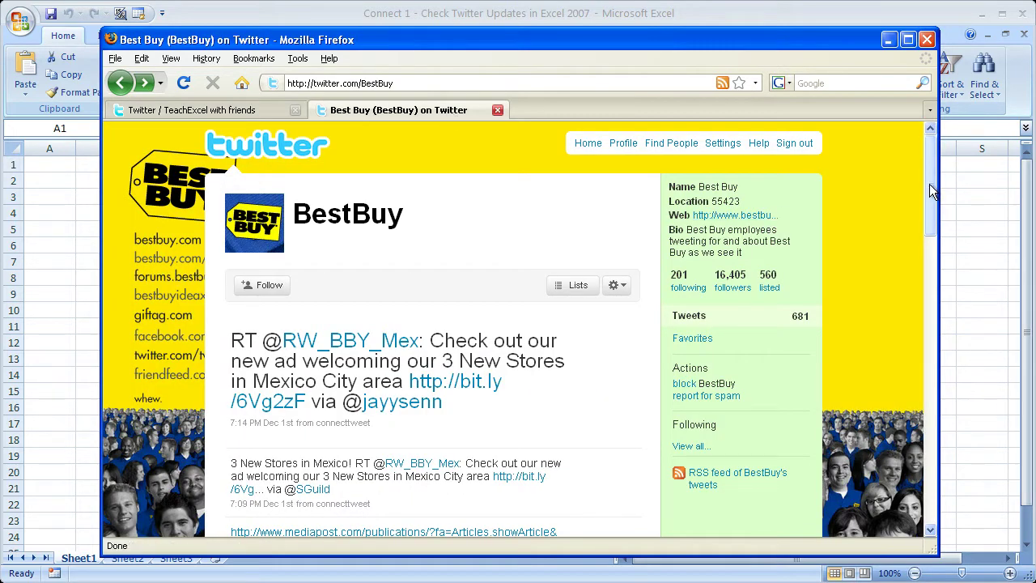
{"action": "left_click_drag", "start_coordinate": [929, 184], "coordinate": [927, 195]}
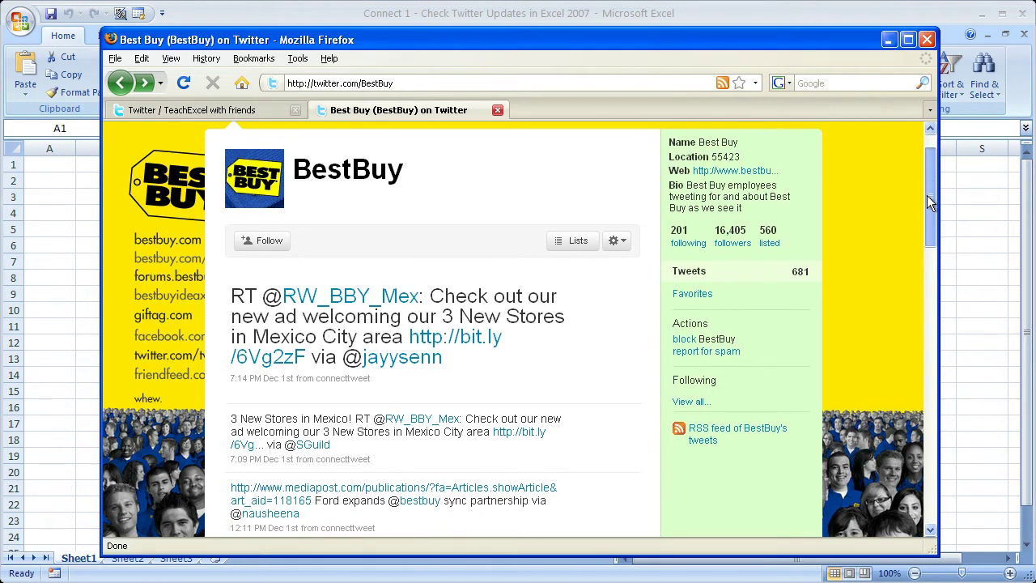
{"action": "left_click", "coordinate": [706, 441]}
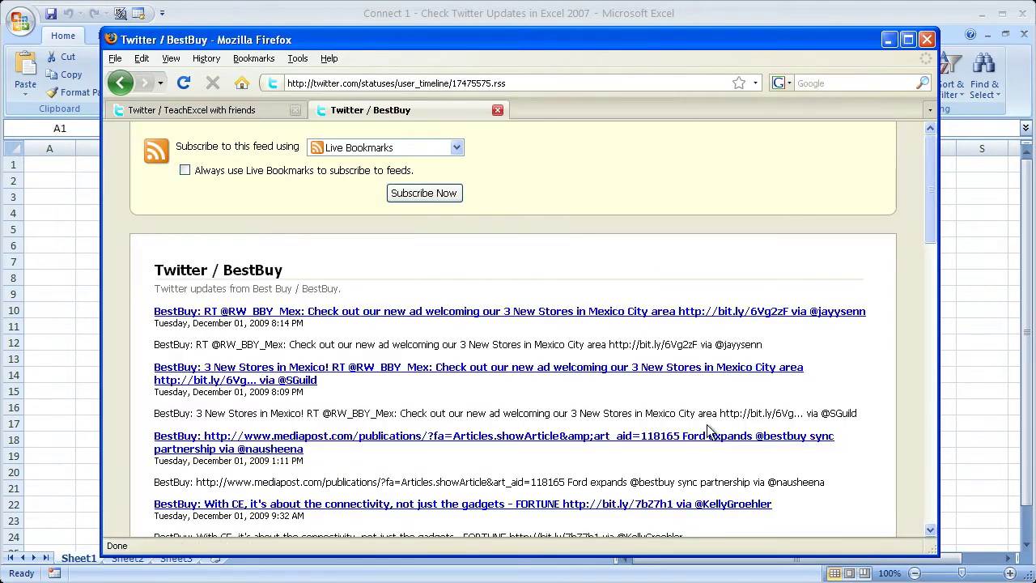
{"action": "mouse_move", "coordinate": [927, 177]}
{"action": "left_mouse_down"}
{"action": "mouse_move", "coordinate": [931, 391]}
{"action": "mouse_move", "coordinate": [928, 172]}
{"action": "left_mouse_up"}
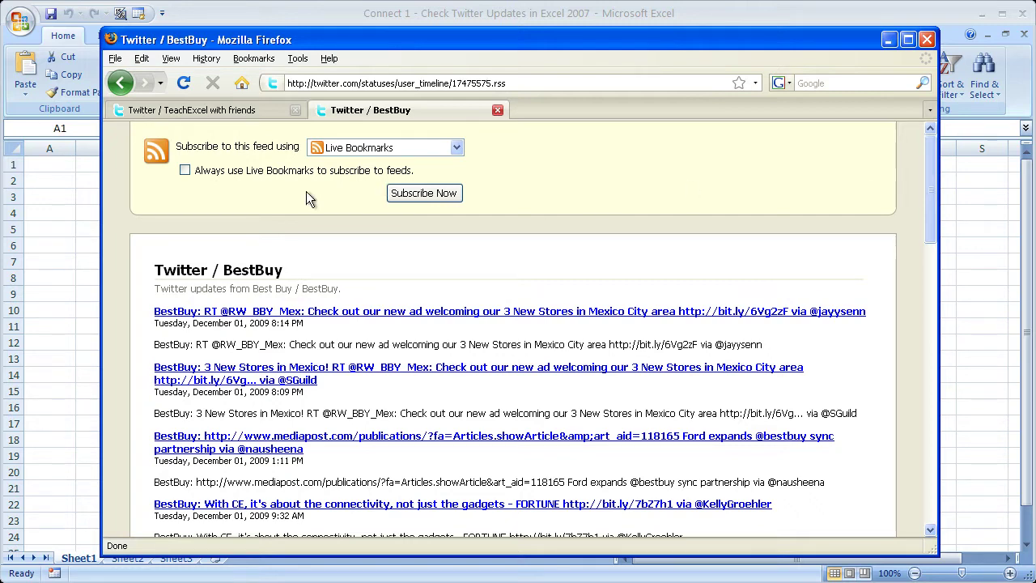
Step: Copy the web address of the TeachExcel with friends RSS feed and return to the Excel workbook
{"action": "left_click", "coordinate": [227, 111]}
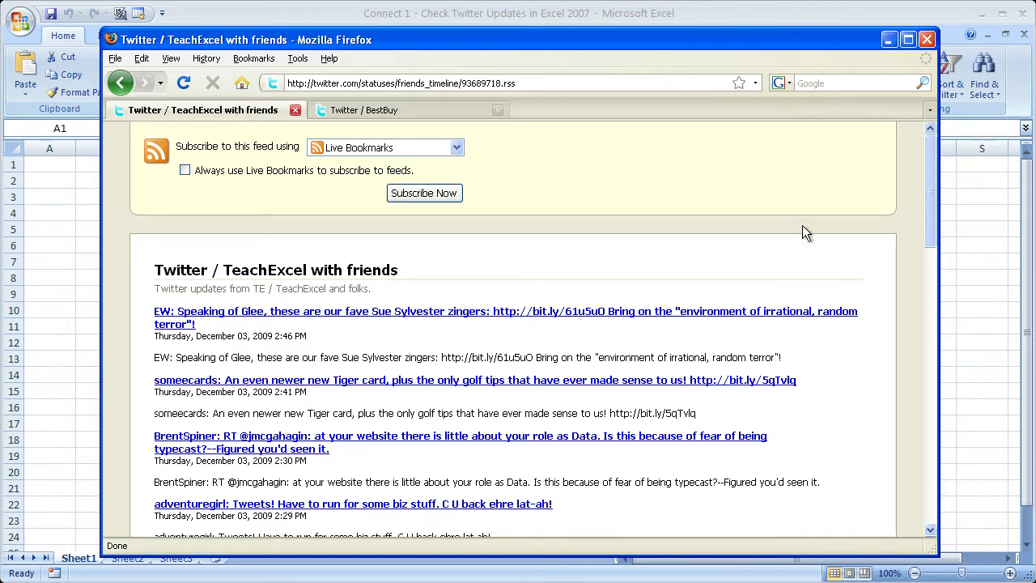
{"action": "left_click_drag", "start_coordinate": [555, 82], "coordinate": [283, 82]}
{"action": "key", "text": "ctrl+c"}
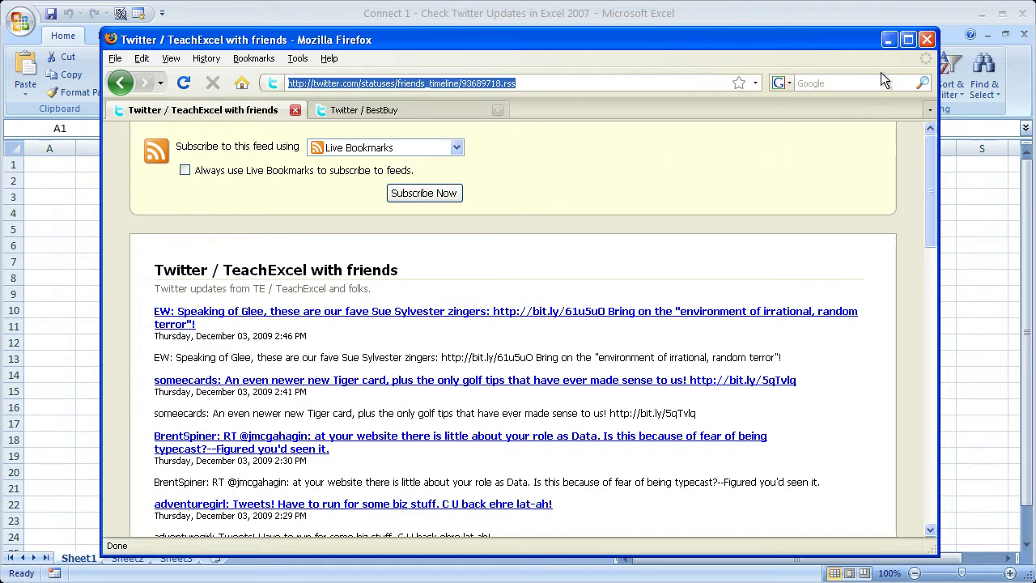
{"action": "left_click", "coordinate": [889, 42]}
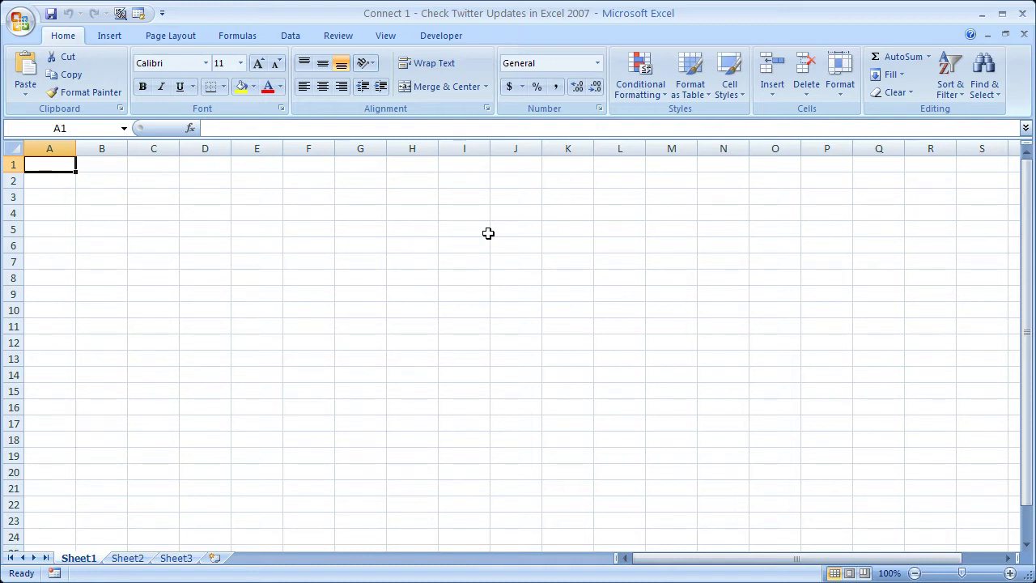
Step: Check in the Excel Options that showing the Developer tab in the Ribbon is enabled
{"action": "left_click", "coordinate": [441, 36]}
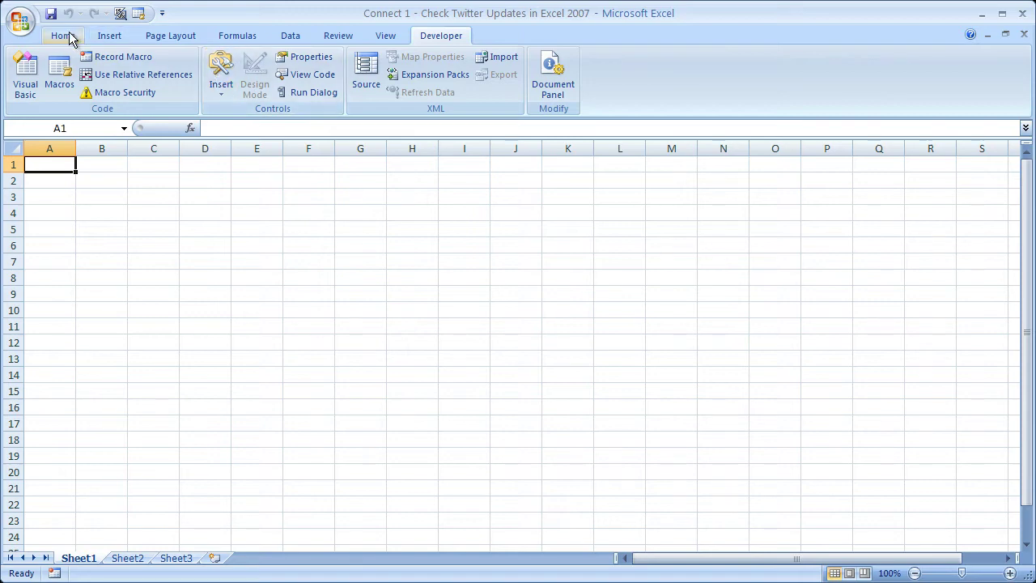
{"action": "left_click", "coordinate": [22, 24]}
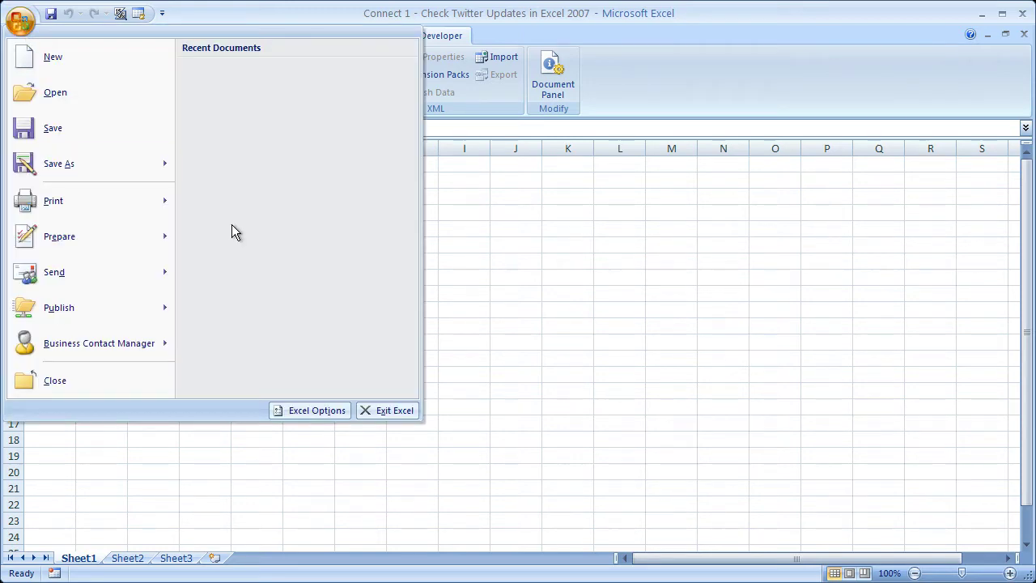
{"action": "left_click", "coordinate": [299, 410]}
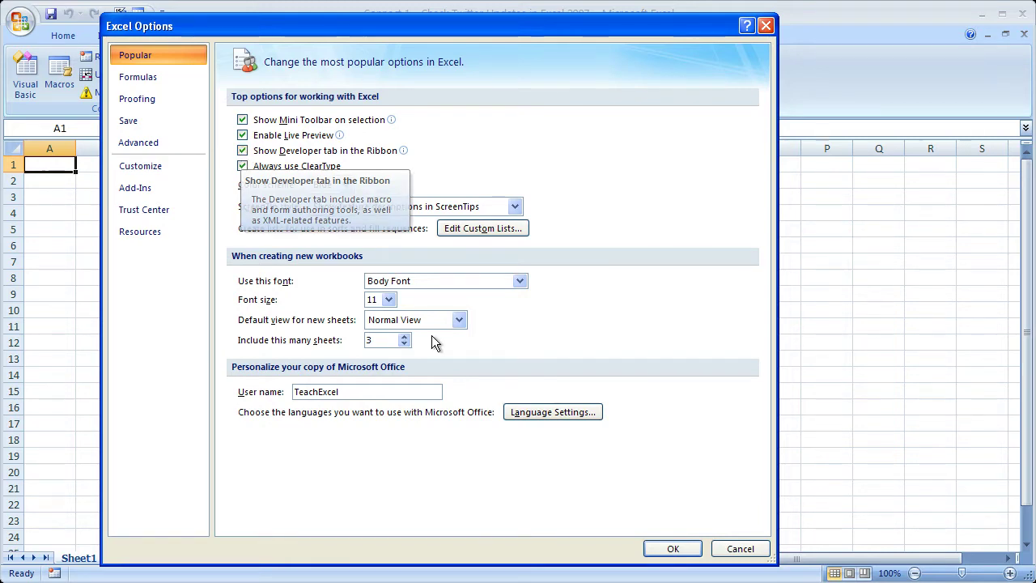
{"action": "left_click", "coordinate": [669, 550]}
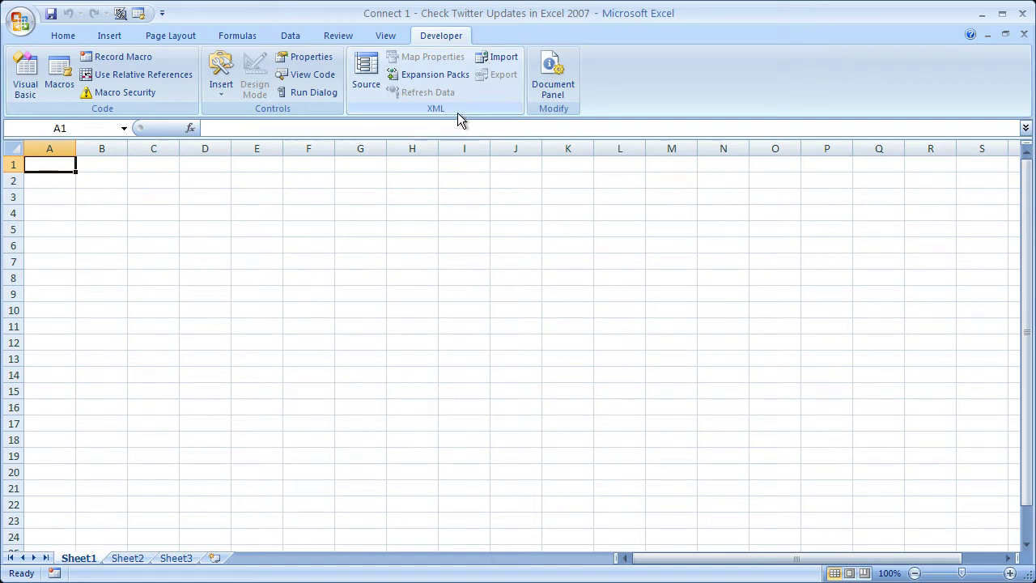
Step: Add a new XML map to the workbook, using the copied Twitter friends_timeline feed address as its source
{"action": "left_click", "coordinate": [369, 72]}
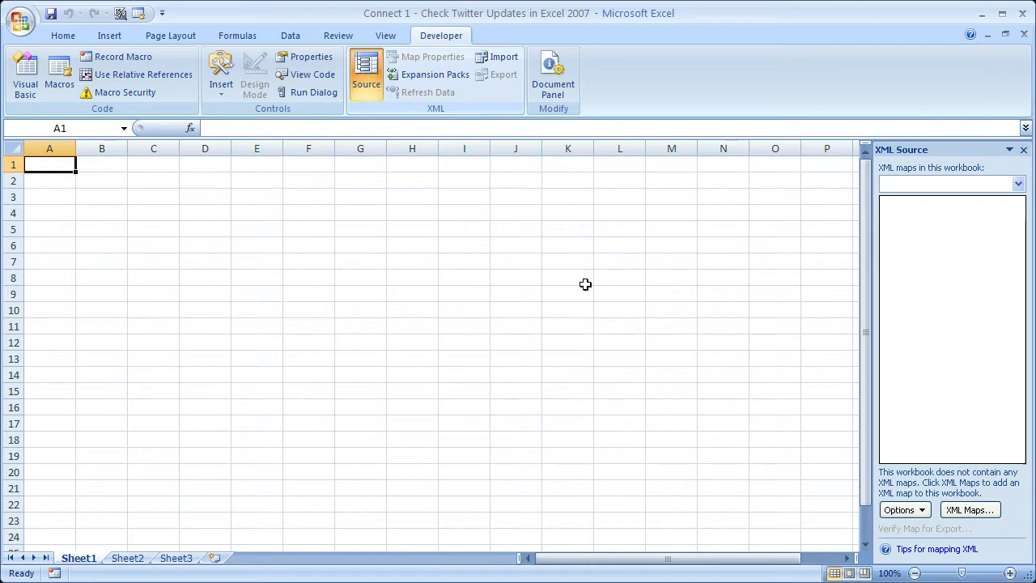
{"action": "left_click", "coordinate": [961, 512]}
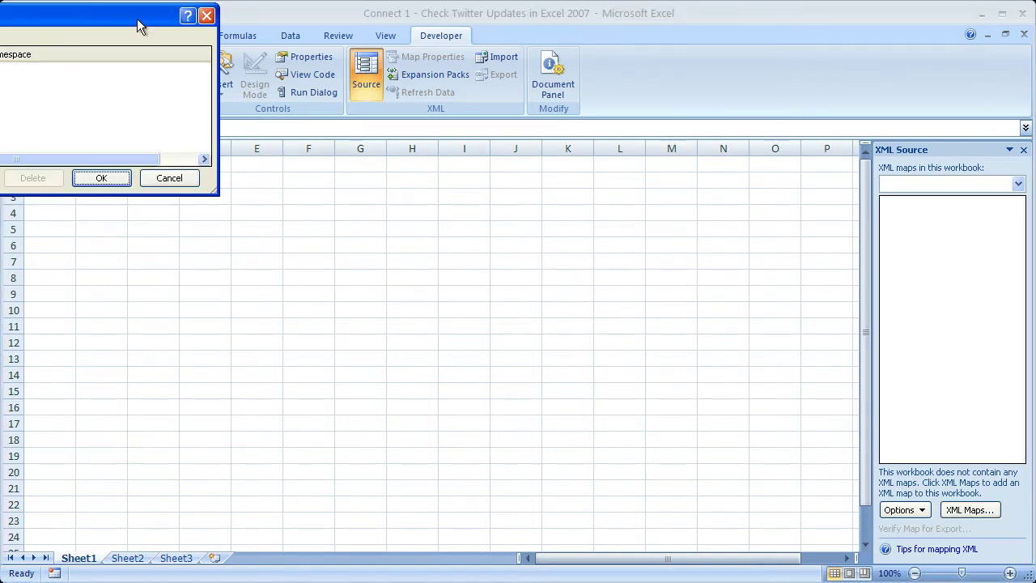
{"action": "left_click_drag", "start_coordinate": [137, 21], "coordinate": [466, 172]}
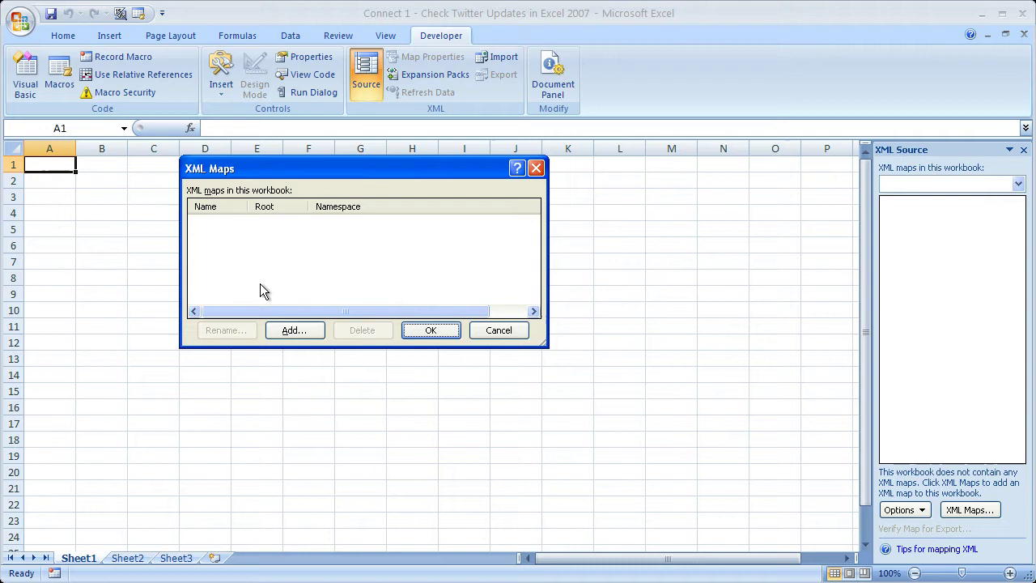
{"action": "left_click", "coordinate": [294, 332]}
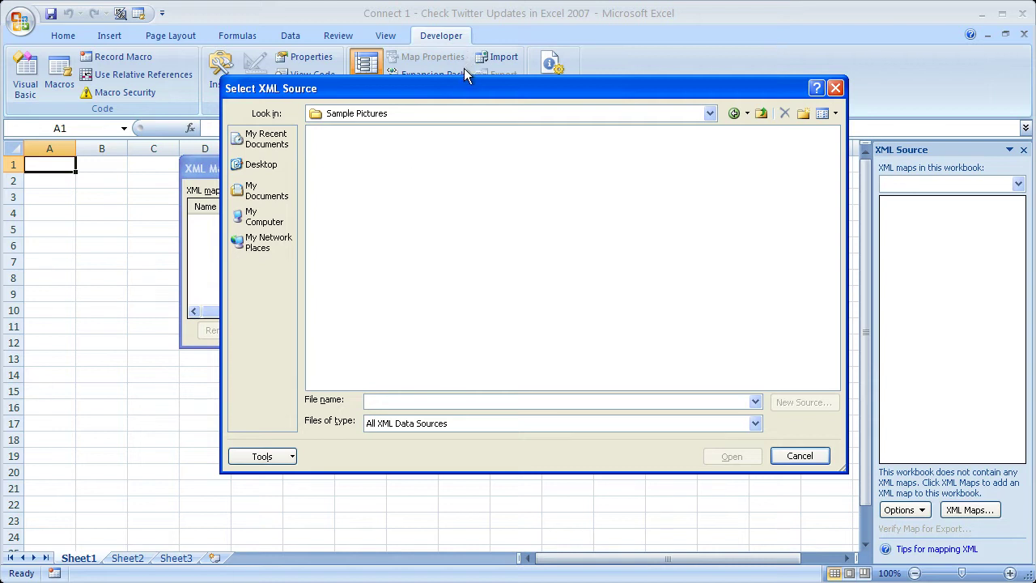
{"action": "left_click_drag", "start_coordinate": [464, 67], "coordinate": [459, 74]}
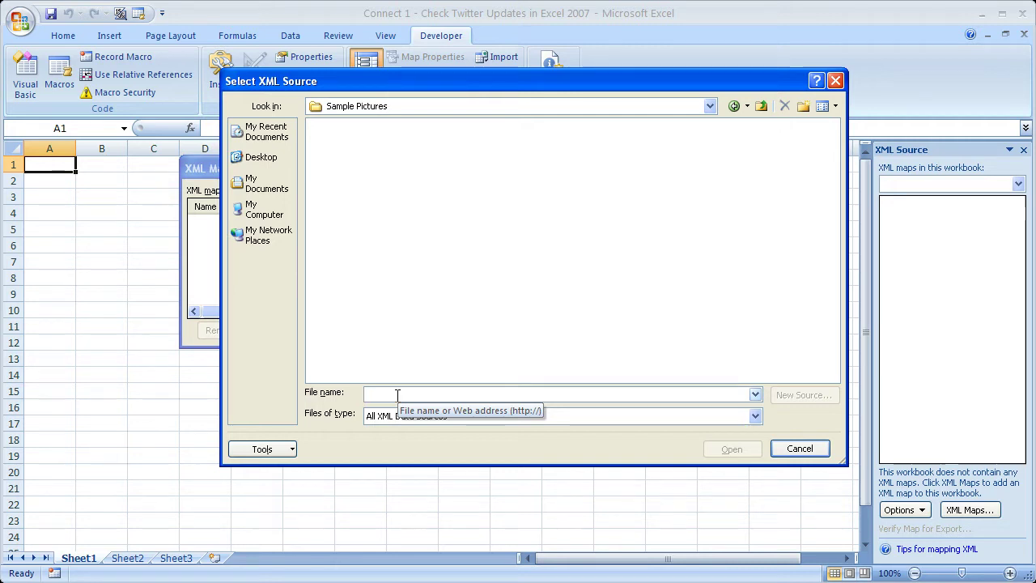
{"action": "key", "text": "ctrl+v"}
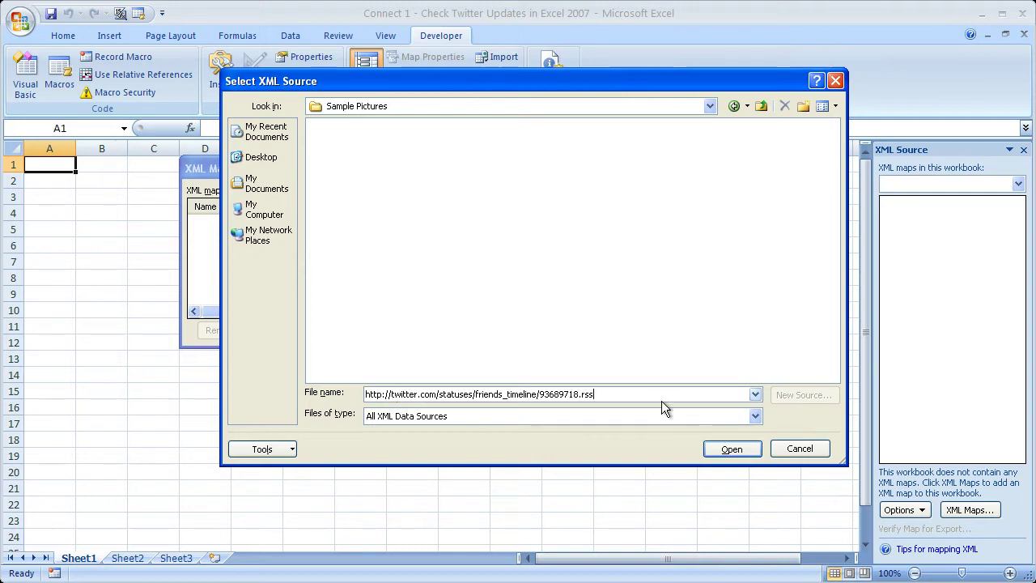
{"action": "left_click", "coordinate": [710, 452]}
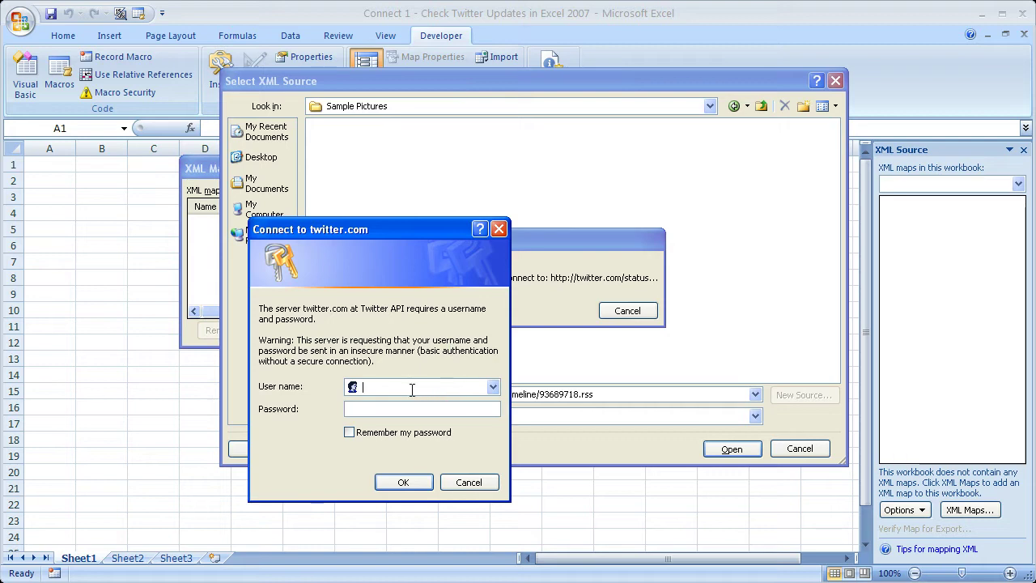
Step: Sign in to twitter.com with the account's user name and password, accept the schema creation, and confirm the new XML map
{"action": "left_click", "coordinate": [409, 477]}
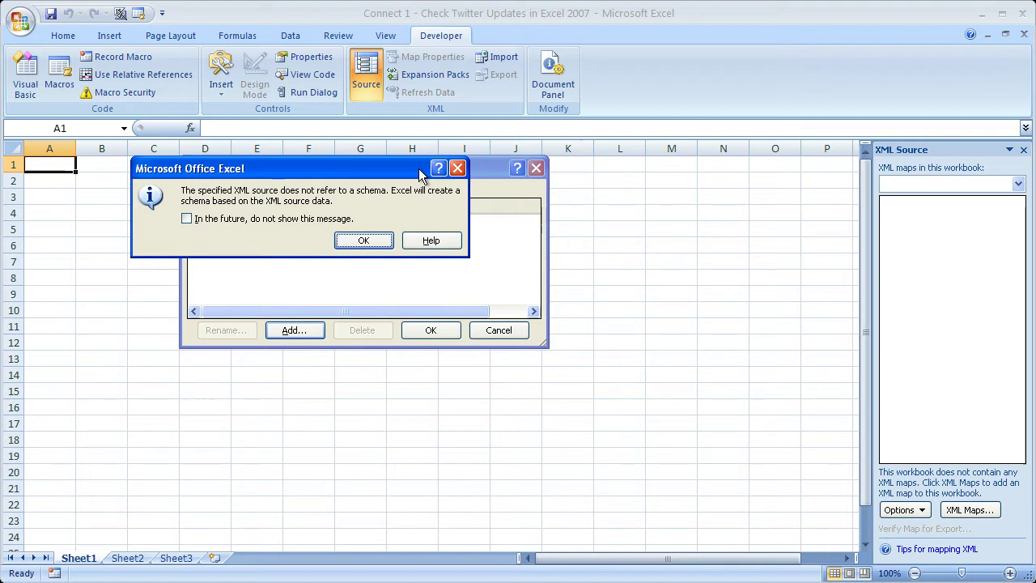
{"action": "left_click", "coordinate": [371, 242]}
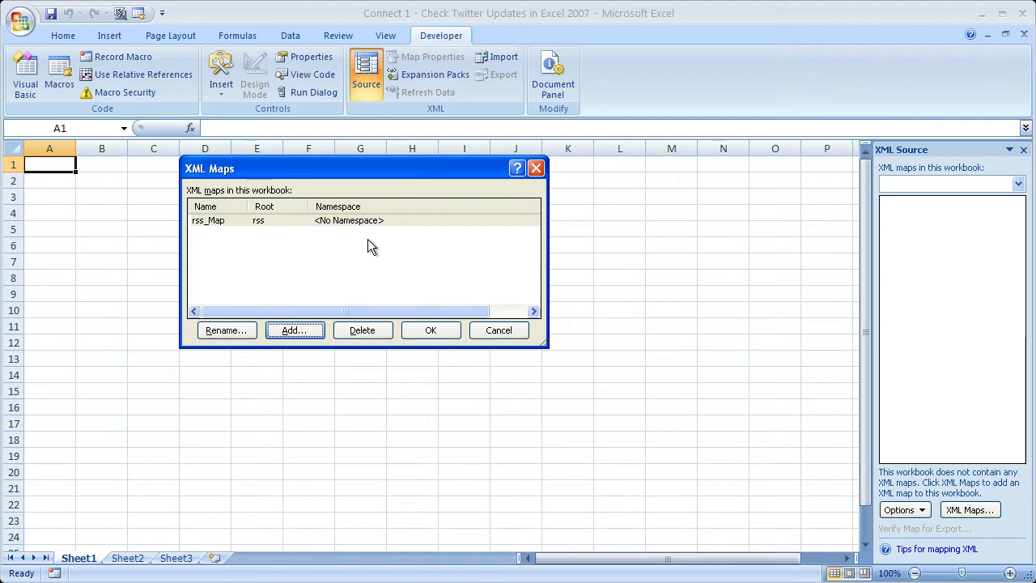
{"action": "left_click", "coordinate": [281, 221]}
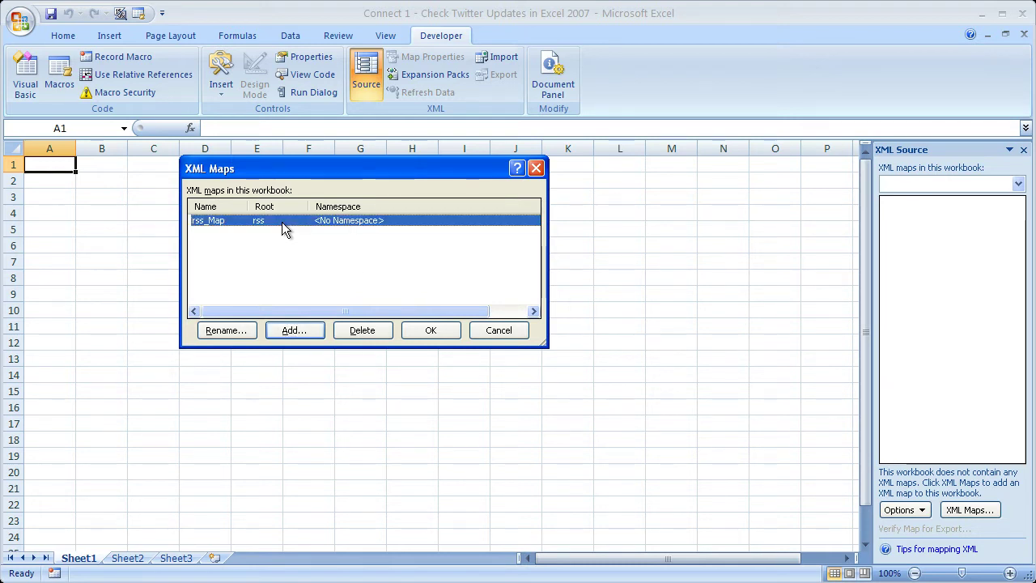
{"action": "left_click", "coordinate": [324, 224]}
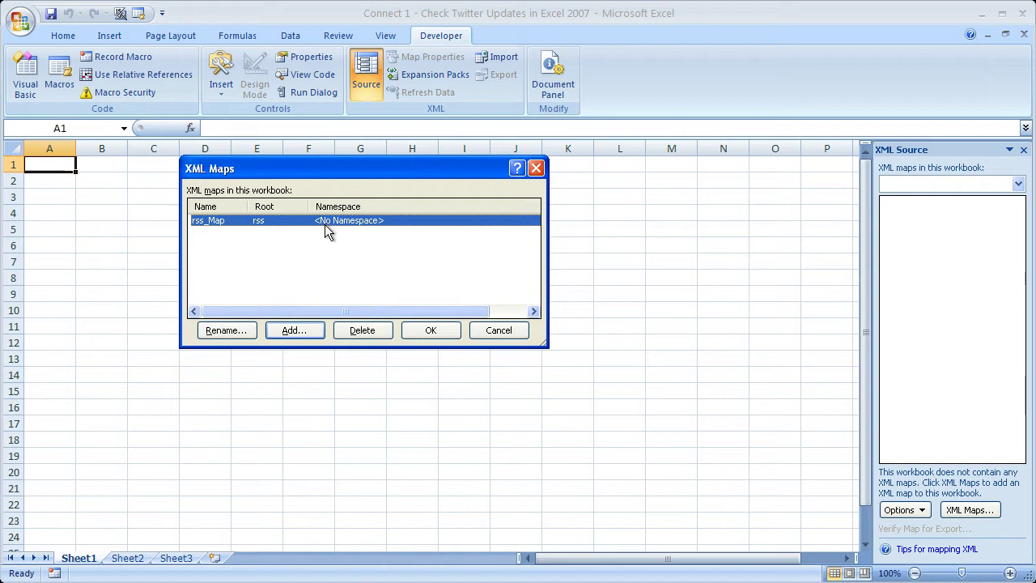
{"action": "left_click", "coordinate": [294, 257]}
{"action": "left_click", "coordinate": [233, 221]}
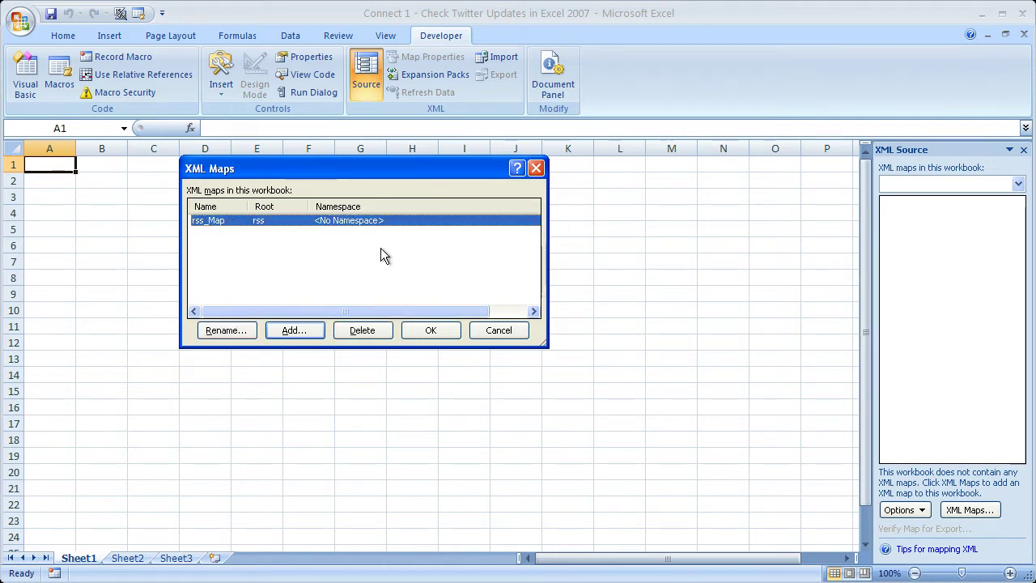
{"action": "left_click", "coordinate": [432, 331]}
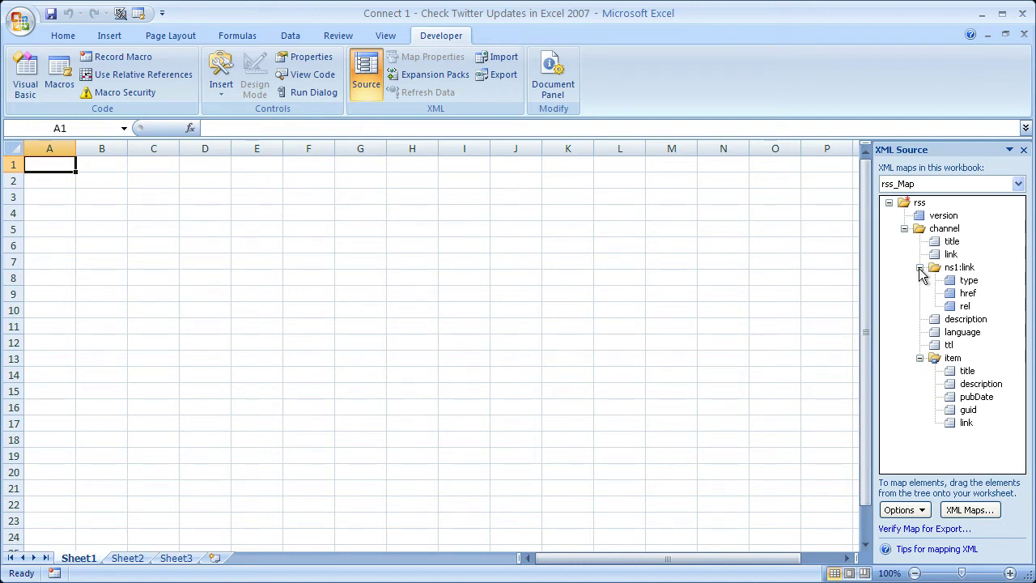
Step: Map the feed item's pubDate element to cell B1 and its title element to cell A1
{"action": "left_click", "coordinate": [955, 358]}
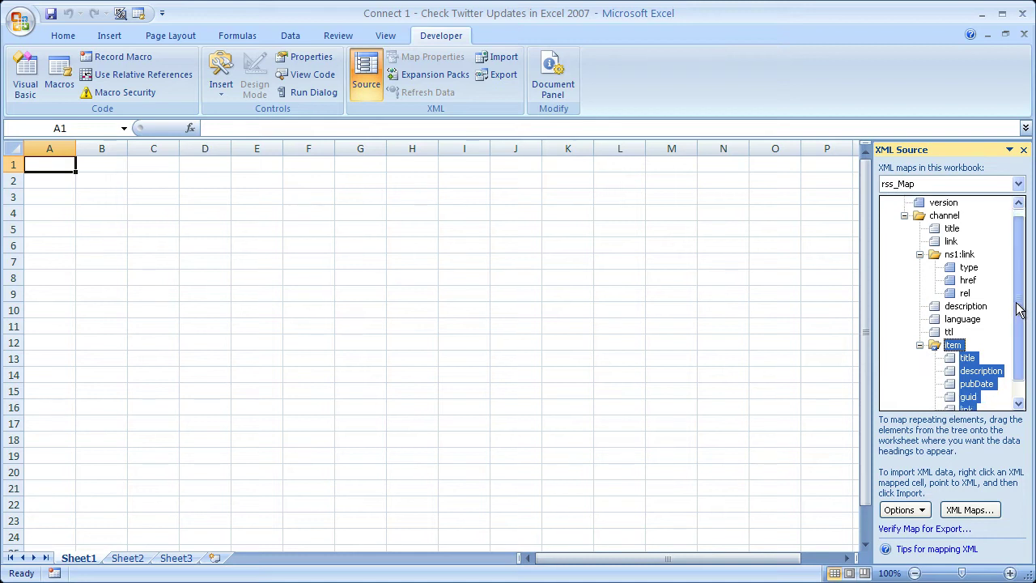
{"action": "left_click_drag", "start_coordinate": [1018, 310], "coordinate": [1017, 331]}
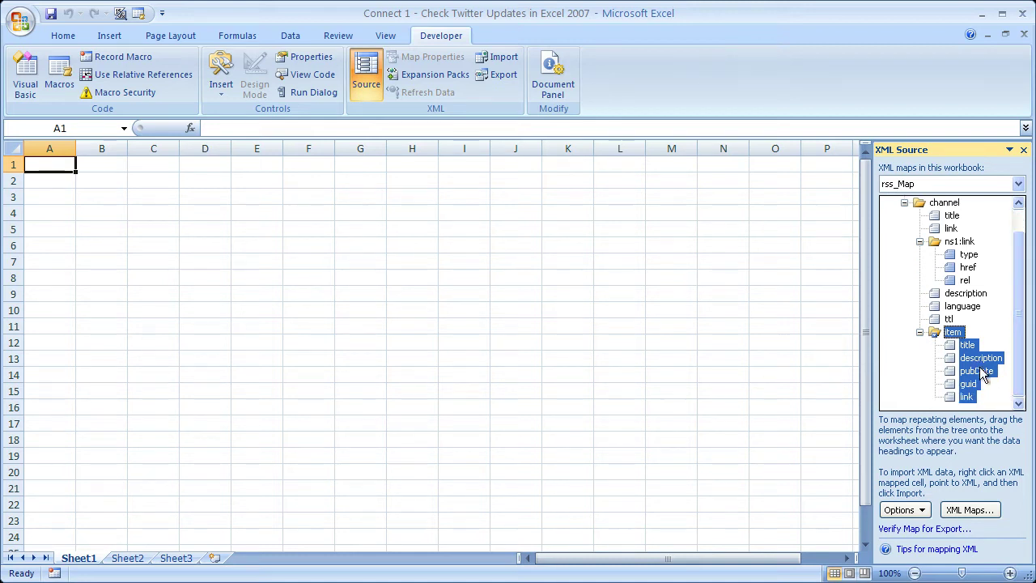
{"action": "left_click", "coordinate": [979, 371]}
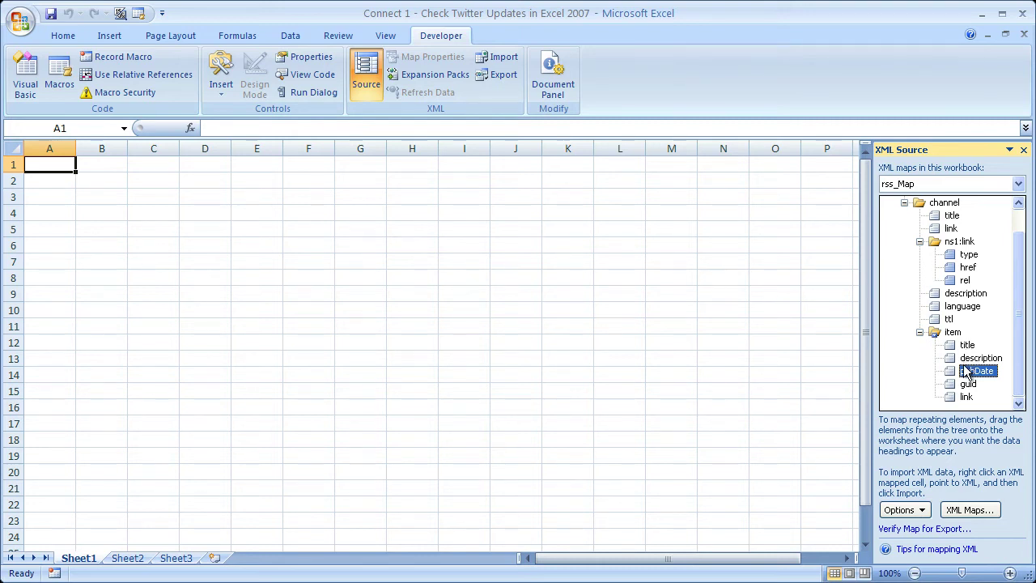
{"action": "left_click_drag", "start_coordinate": [952, 376], "coordinate": [106, 165]}
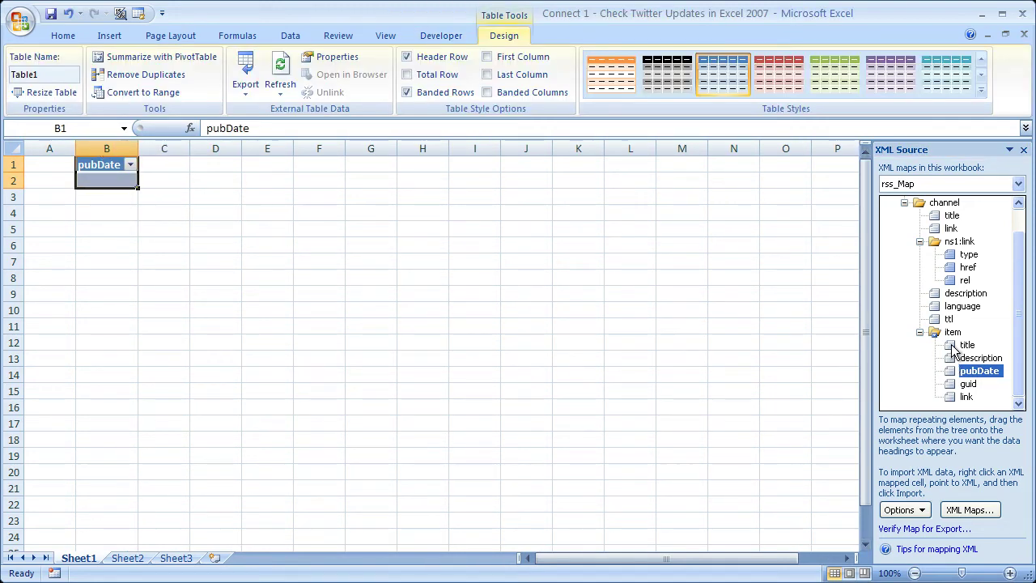
{"action": "left_click_drag", "start_coordinate": [955, 348], "coordinate": [48, 164]}
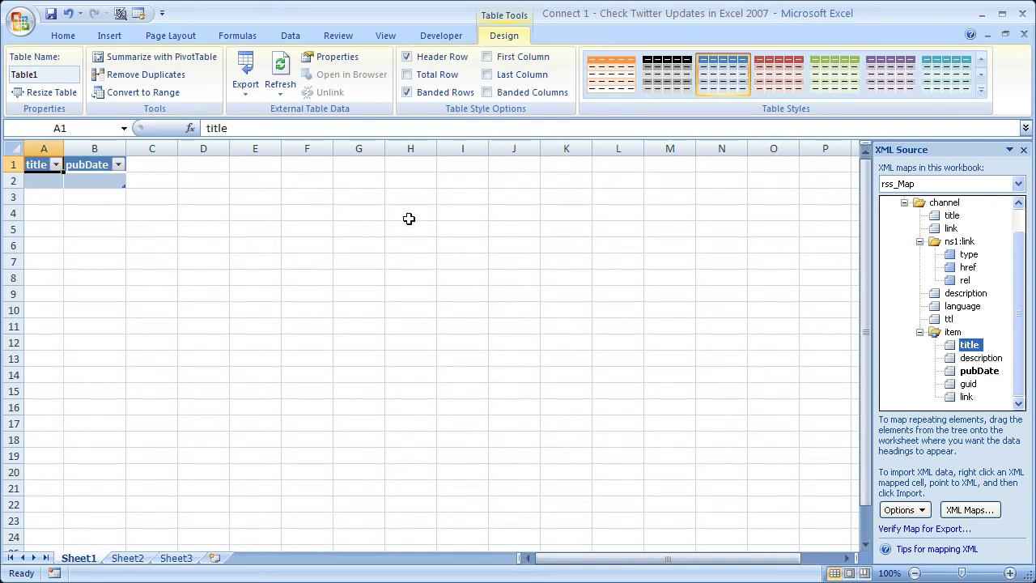
Step: Delete the mapped title and pubDate table from Sheet1
{"action": "scroll", "coordinate": [1018, 298], "scroll_direction": "up", "scroll_amount": 1}
{"action": "scroll", "coordinate": [1019, 304], "scroll_direction": "down", "scroll_amount": 1}
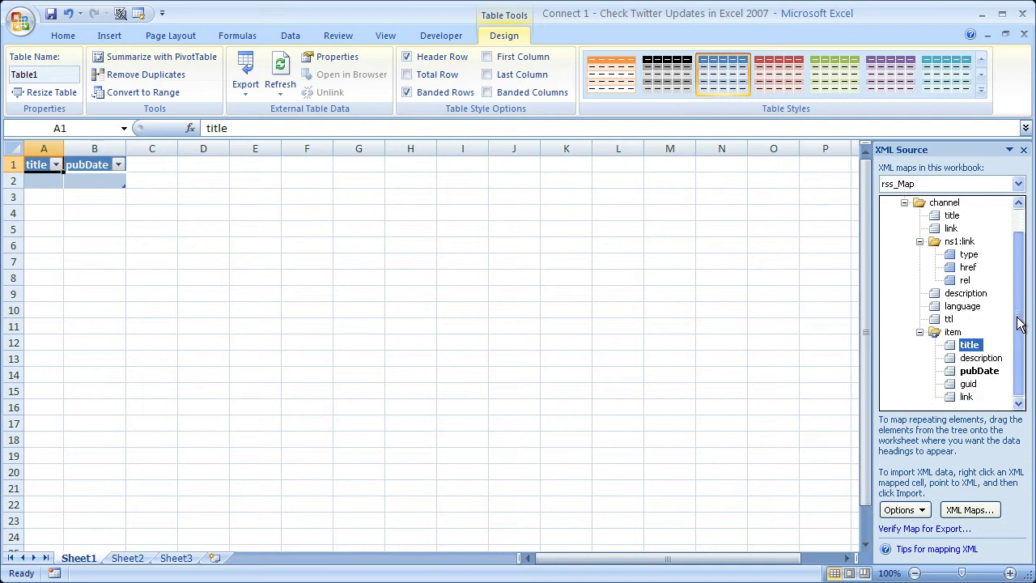
{"action": "right_click", "coordinate": [951, 351]}
{"action": "left_click", "coordinate": [972, 377]}
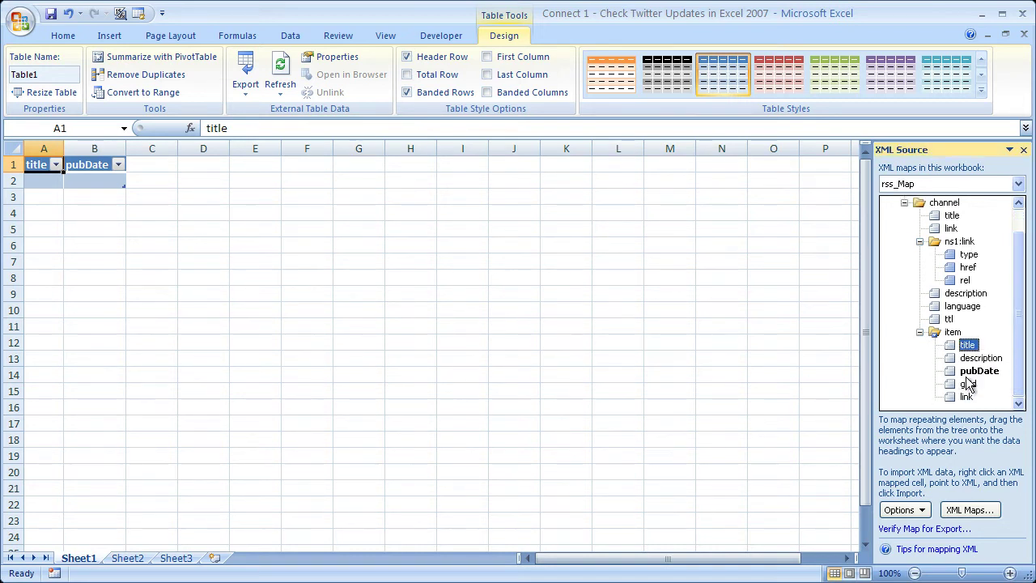
{"action": "left_click", "coordinate": [971, 373]}
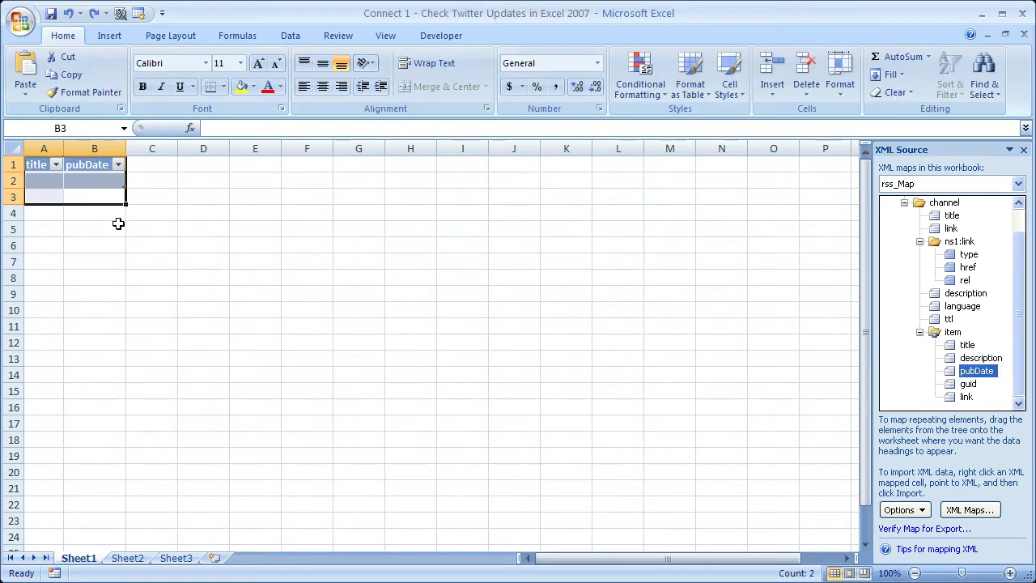
{"action": "key", "text": "Delete"}
{"action": "left_click", "coordinate": [207, 279]}
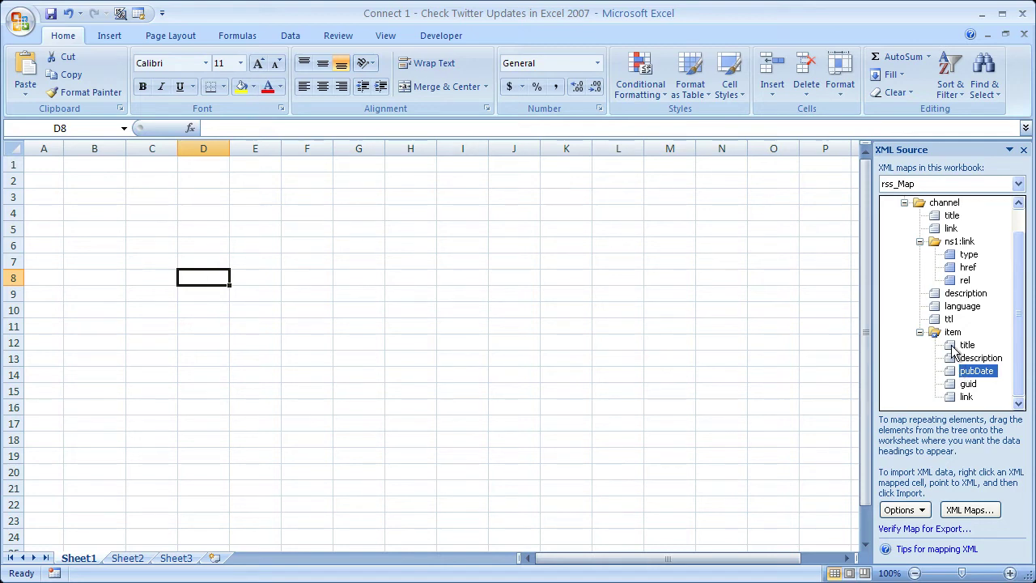
Step: Map the feed item's title element to cell A1 and its pubDate element to cell B1, and refresh all data
{"action": "left_click_drag", "start_coordinate": [965, 346], "coordinate": [48, 164]}
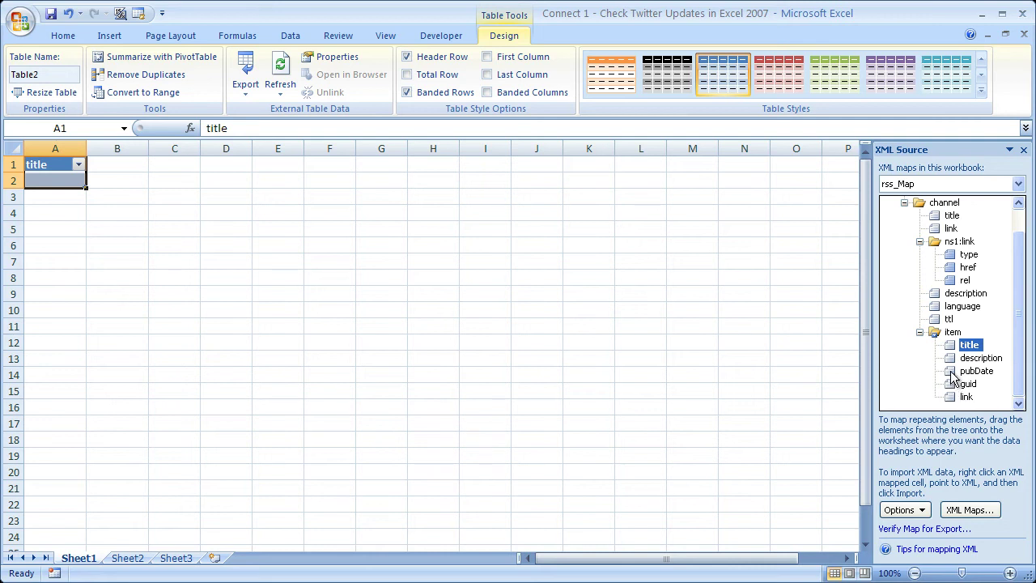
{"action": "left_click_drag", "start_coordinate": [952, 374], "coordinate": [114, 166]}
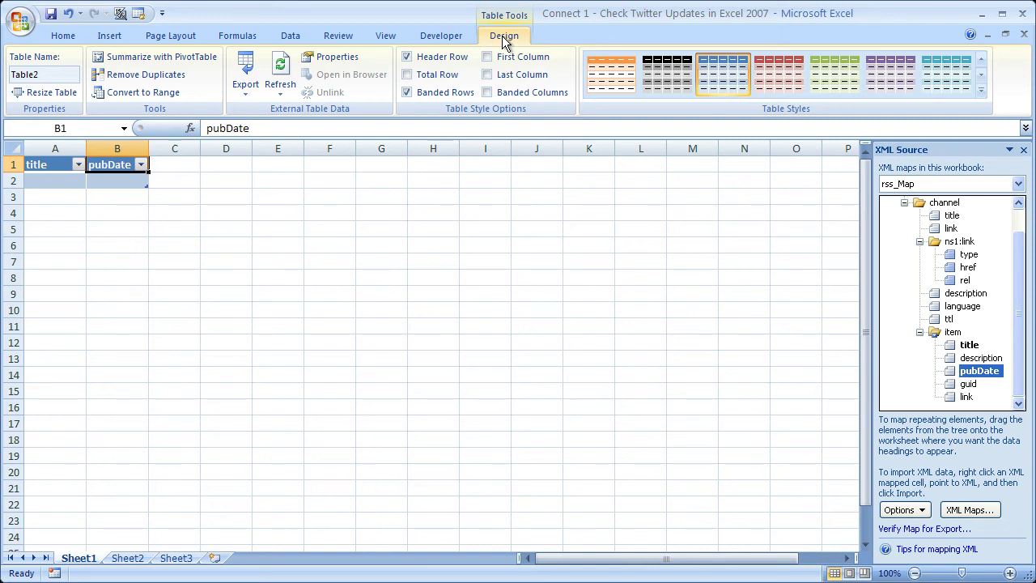
{"action": "left_click", "coordinate": [290, 36]}
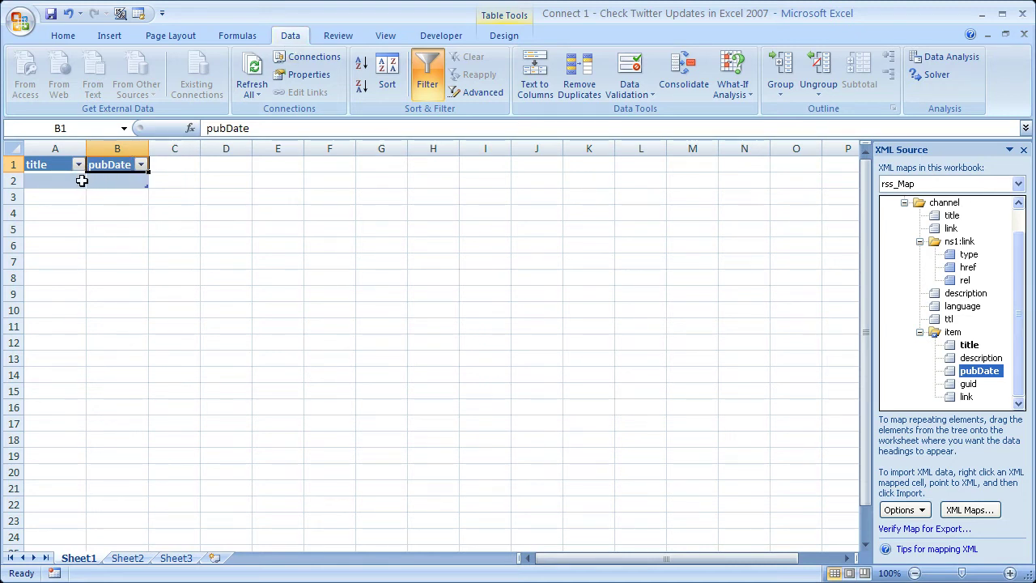
{"action": "left_click", "coordinate": [253, 70]}
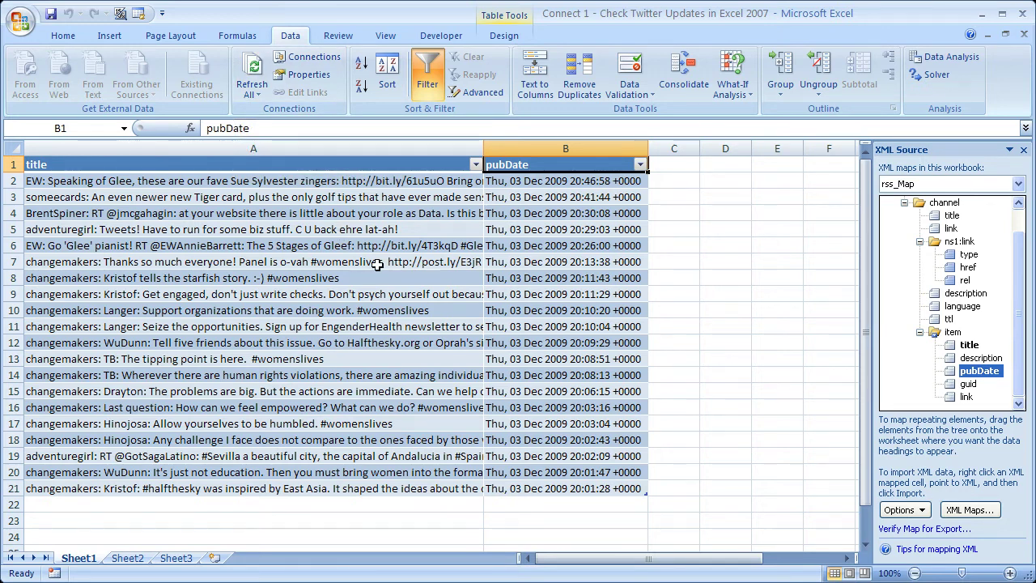
Step: Check the first imported titles and publication dates, and autofit column A to its contents
{"action": "left_click", "coordinate": [518, 181]}
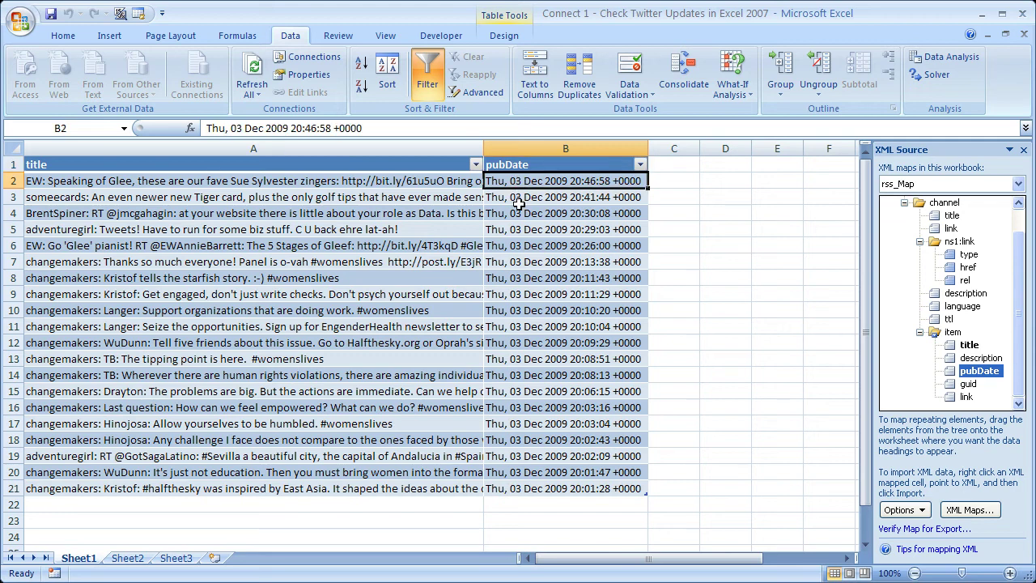
{"action": "left_click", "coordinate": [521, 199]}
{"action": "left_click", "coordinate": [351, 180]}
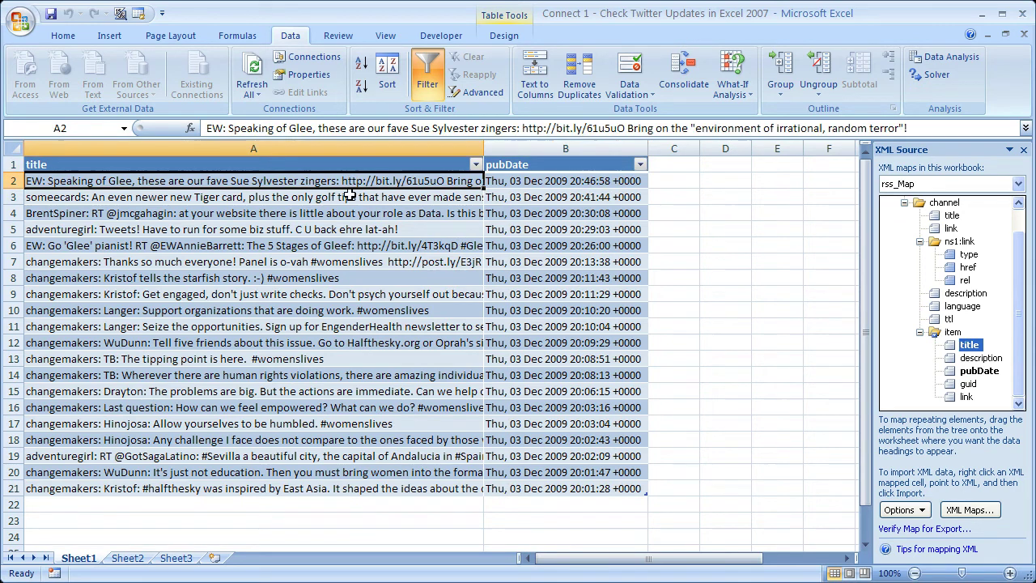
{"action": "left_click", "coordinate": [349, 196]}
{"action": "left_click", "coordinate": [348, 213]}
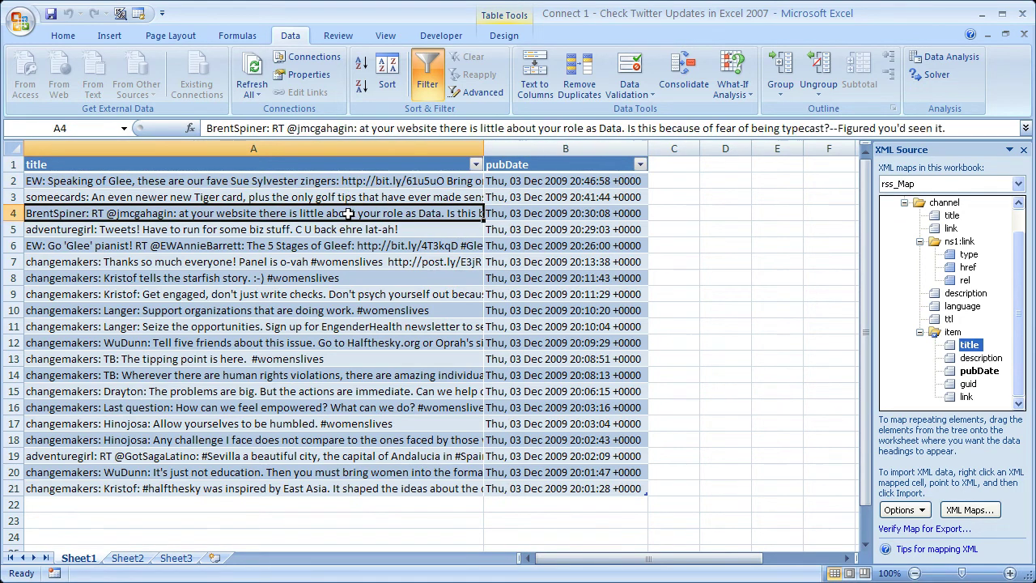
{"action": "left_click", "coordinate": [596, 181]}
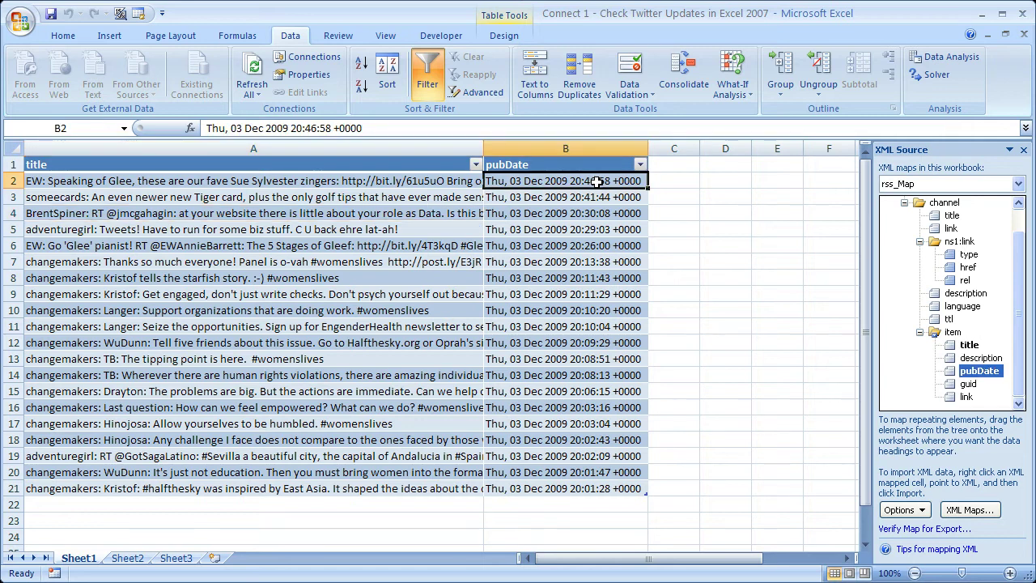
{"action": "double_click", "coordinate": [483, 147]}
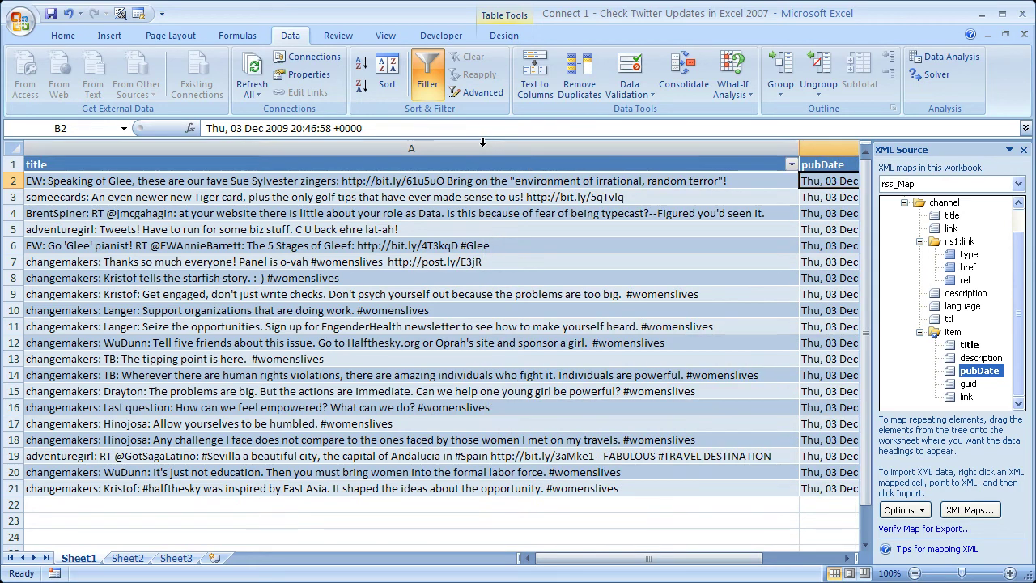
Step: Read through the imported tweets in the title column, from row 2 down to row 12, and revisit the first four
{"action": "left_click", "coordinate": [465, 184]}
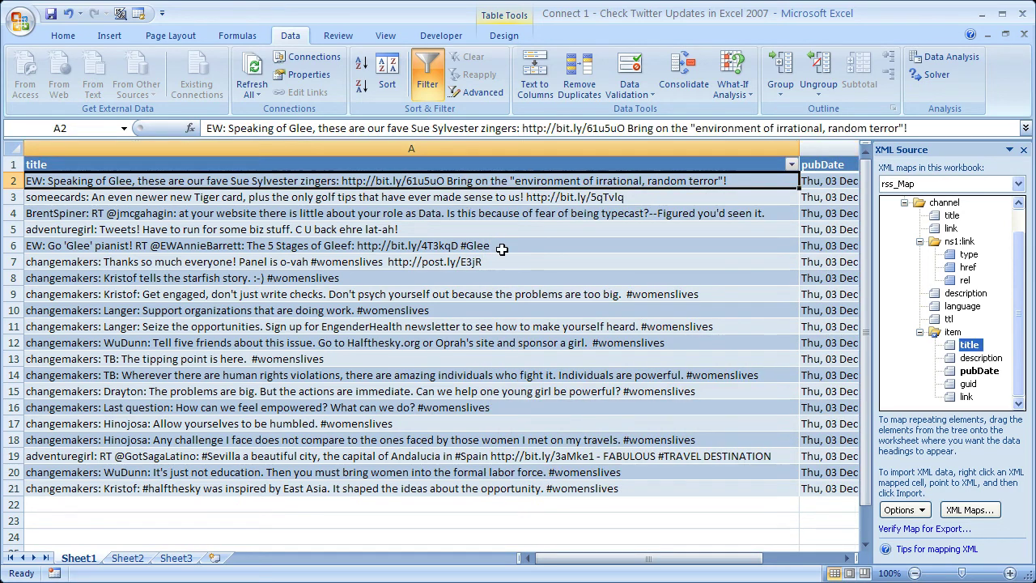
{"action": "key", "text": "Down"}
{"action": "key", "text": "Down"}
{"action": "key", "text": "Down"}
{"action": "key", "text": "Down"}
{"action": "key", "text": "Down"}
{"action": "key", "text": "Down"}
{"action": "key", "text": "Down"}
{"action": "key", "text": "Down"}
{"action": "key", "text": "Down"}
{"action": "key", "text": "Down"}
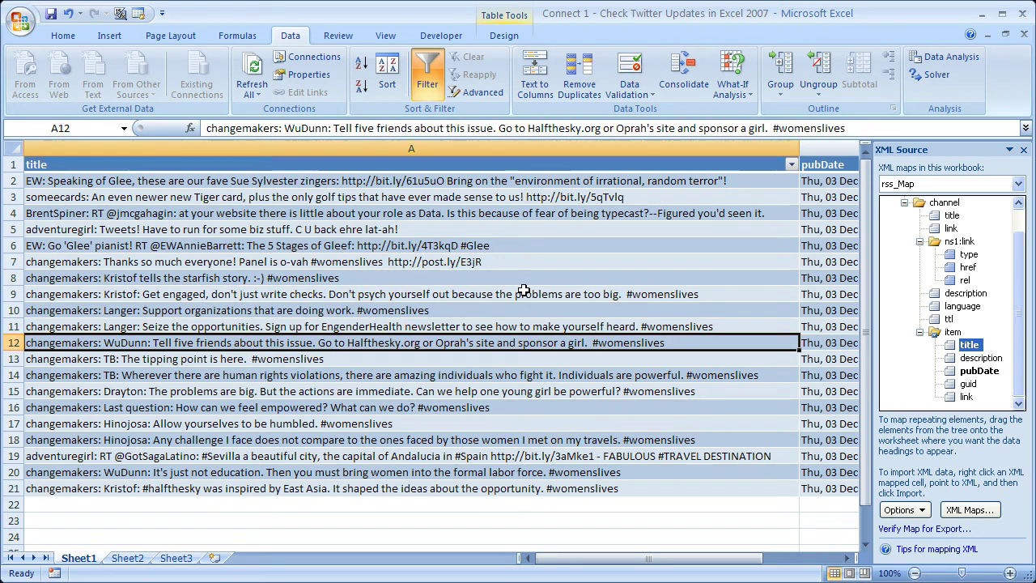
{"action": "left_click", "coordinate": [513, 181]}
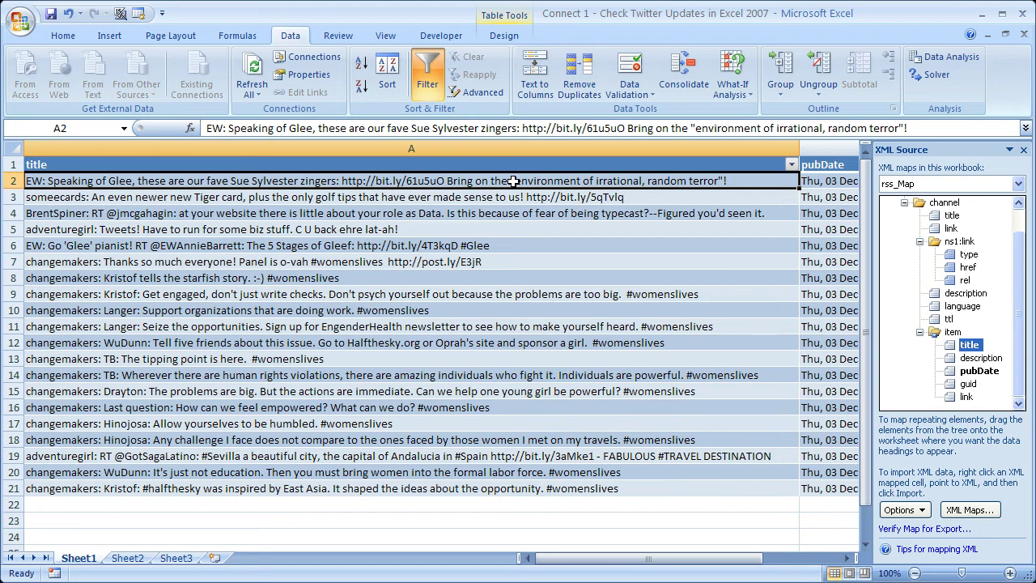
{"action": "left_click", "coordinate": [503, 196]}
{"action": "left_click", "coordinate": [505, 213]}
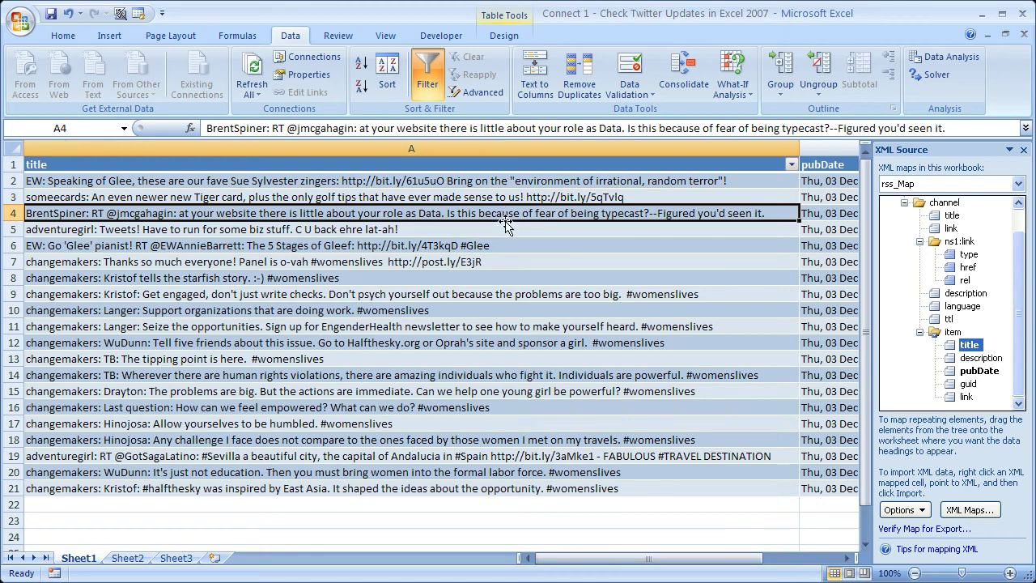
{"action": "left_click", "coordinate": [506, 228]}
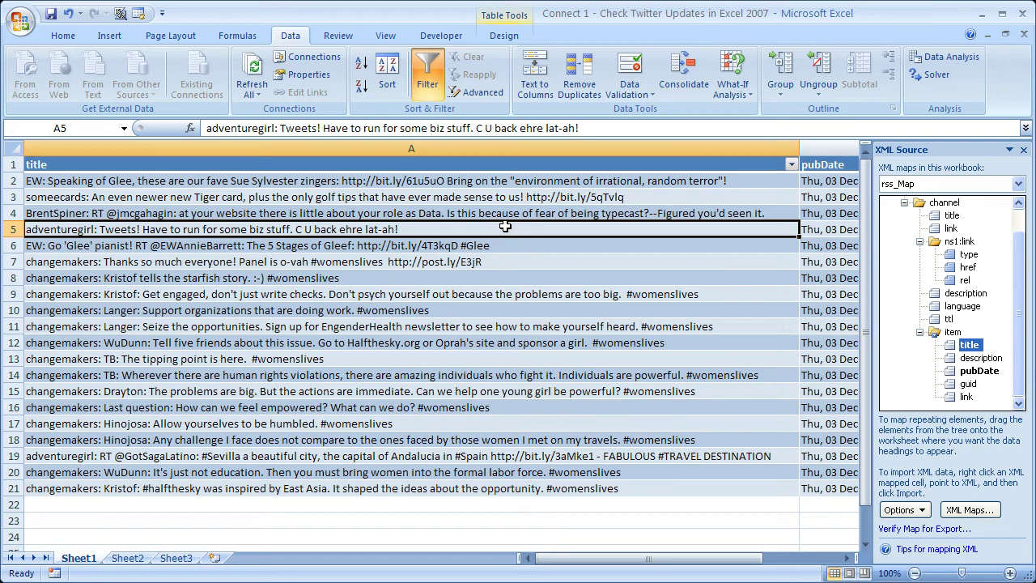
Step: Refresh all feed data again and widen the title column to fit its longest tweet
{"action": "left_click", "coordinate": [256, 72]}
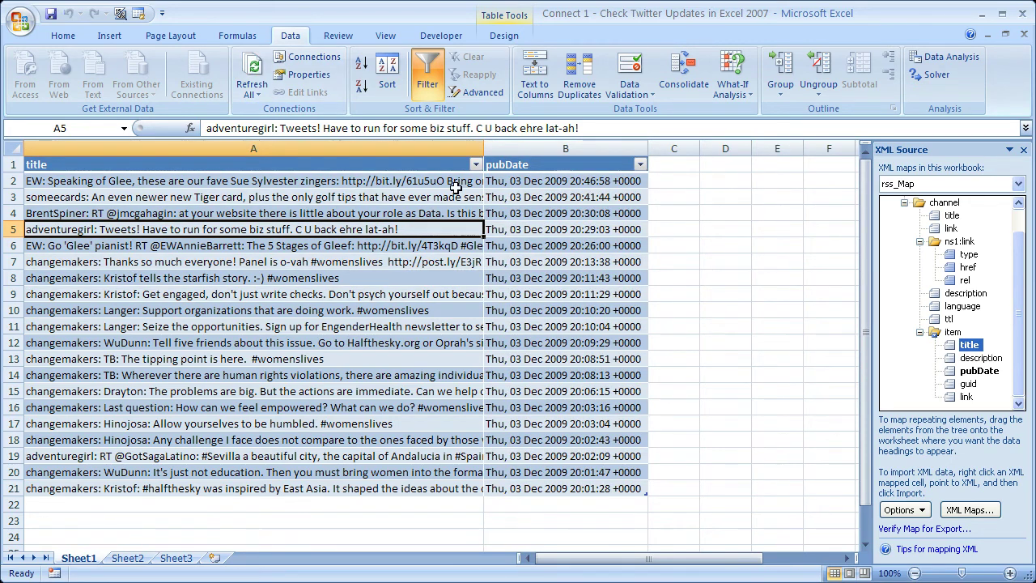
{"action": "double_click", "coordinate": [485, 147]}
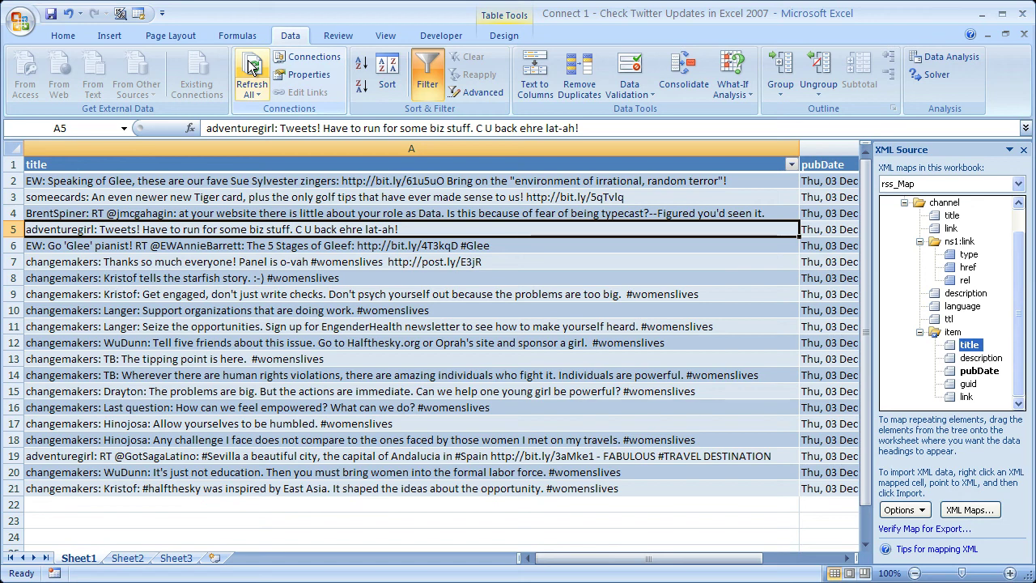
{"action": "left_click_drag", "start_coordinate": [237, 180], "coordinate": [239, 259]}
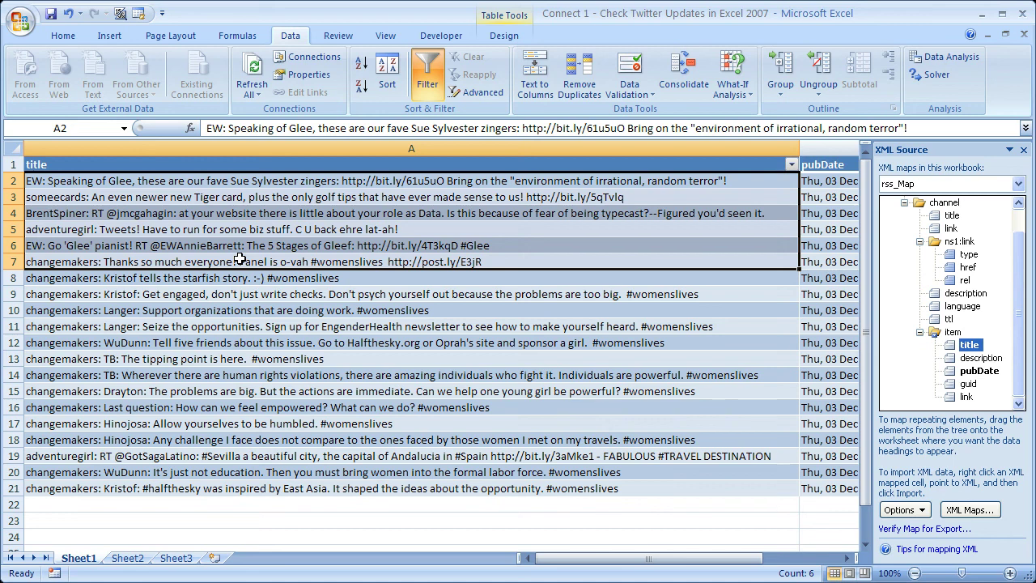
{"action": "left_click", "coordinate": [275, 167]}
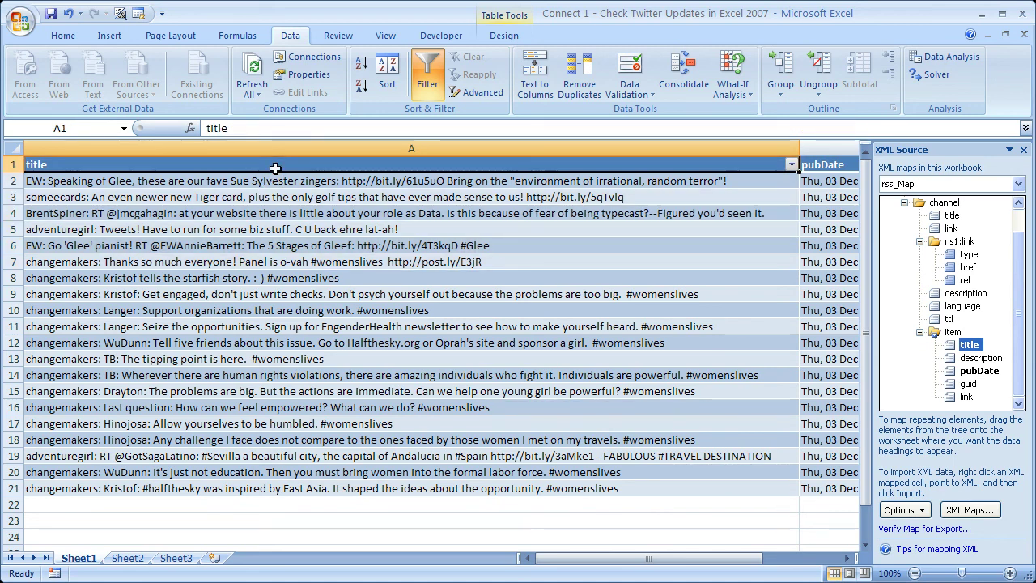